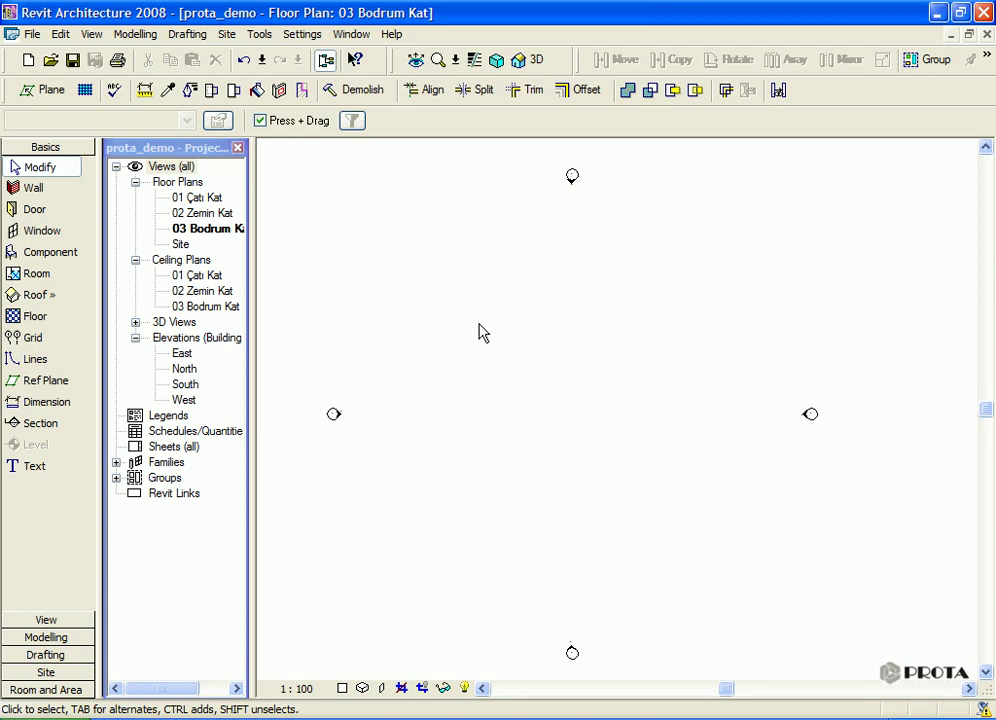
# Step: Start the Wall tool, keeping Basic Wall: Generic - 200mm as the wall type
pyautogui.click(33, 192)
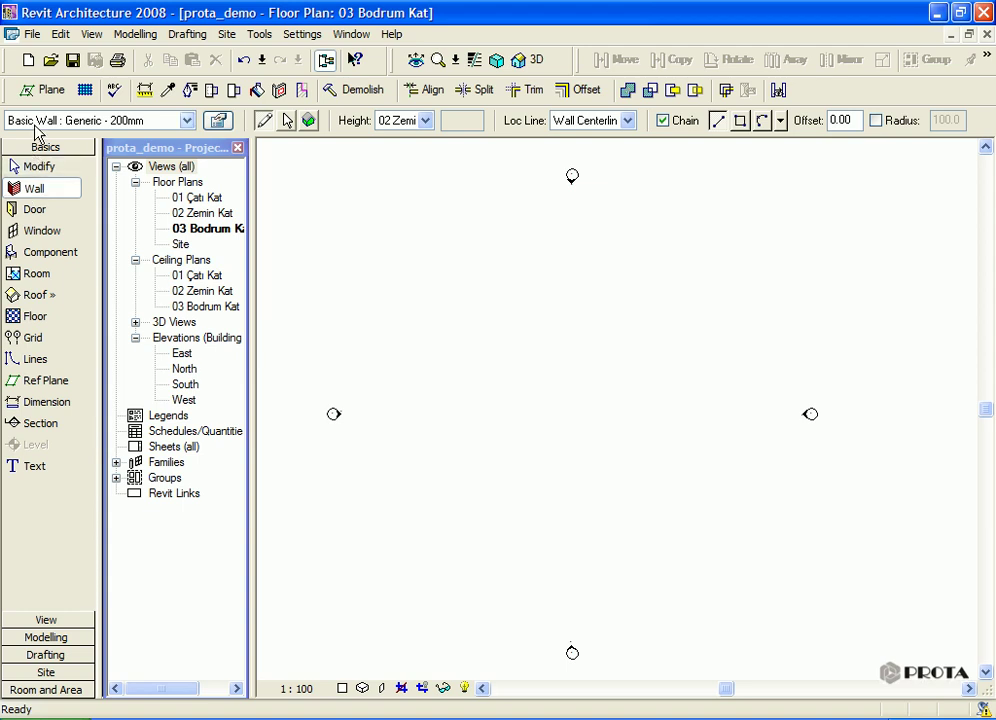
pyautogui.click(148, 121)
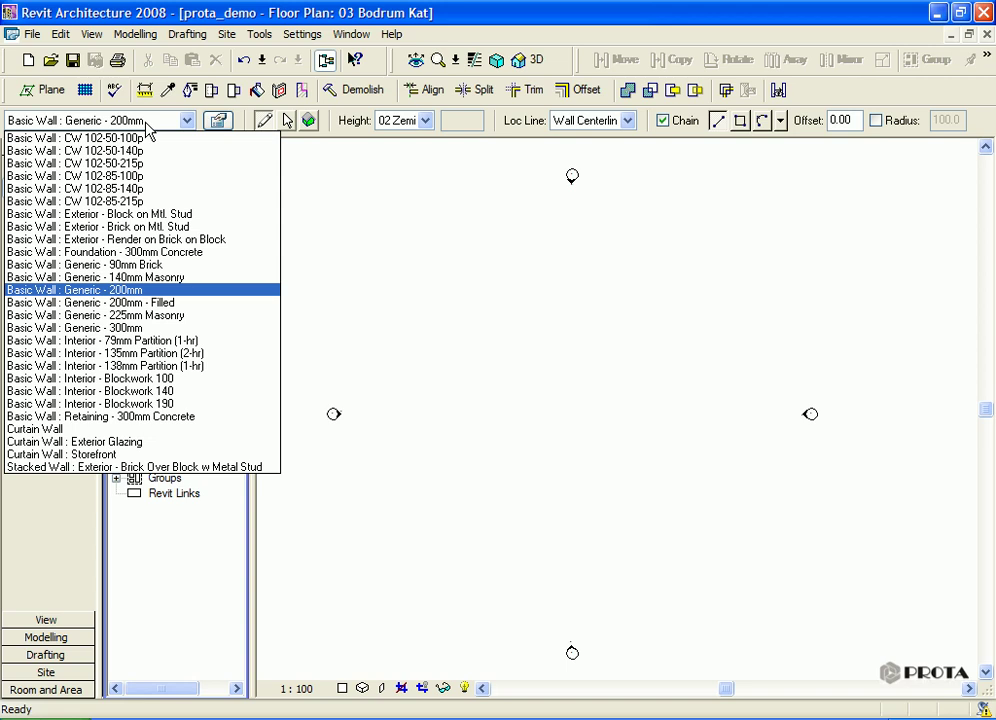
pyautogui.click(147, 123)
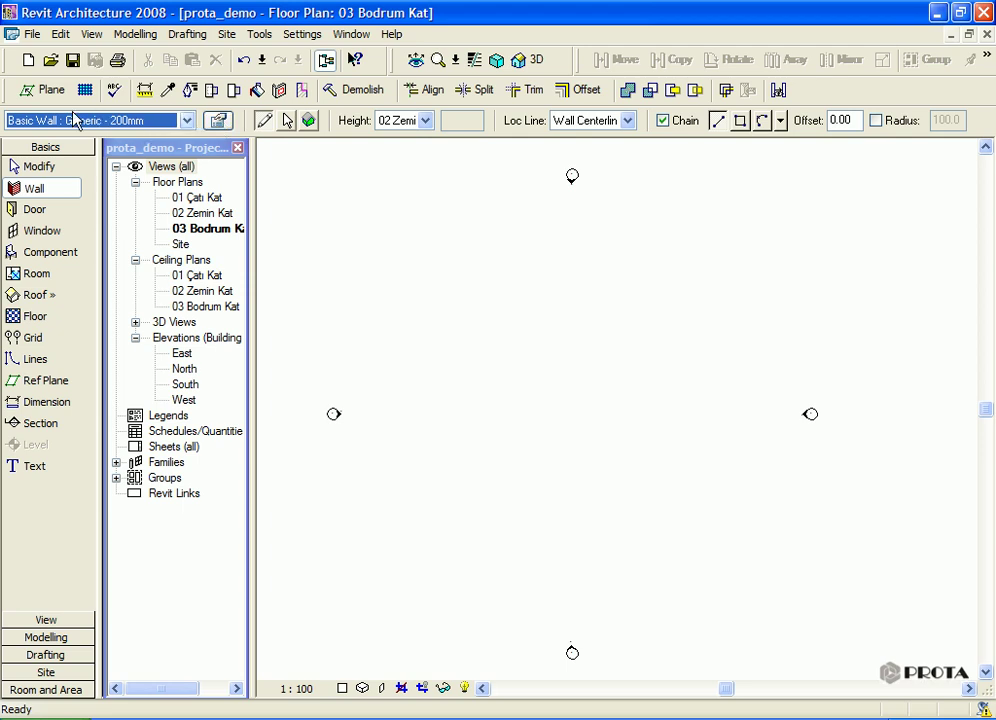
# Step: Duplicate the current wall type as a new type named 'Dış Duvar'
pyautogui.click(219, 121)
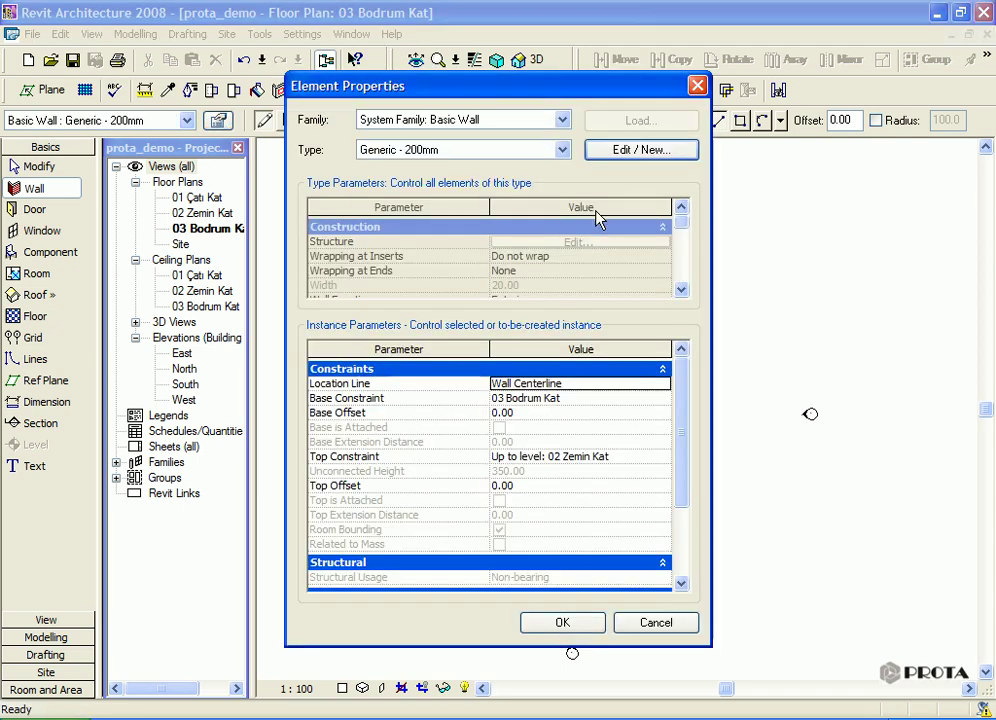
pyautogui.click(648, 153)
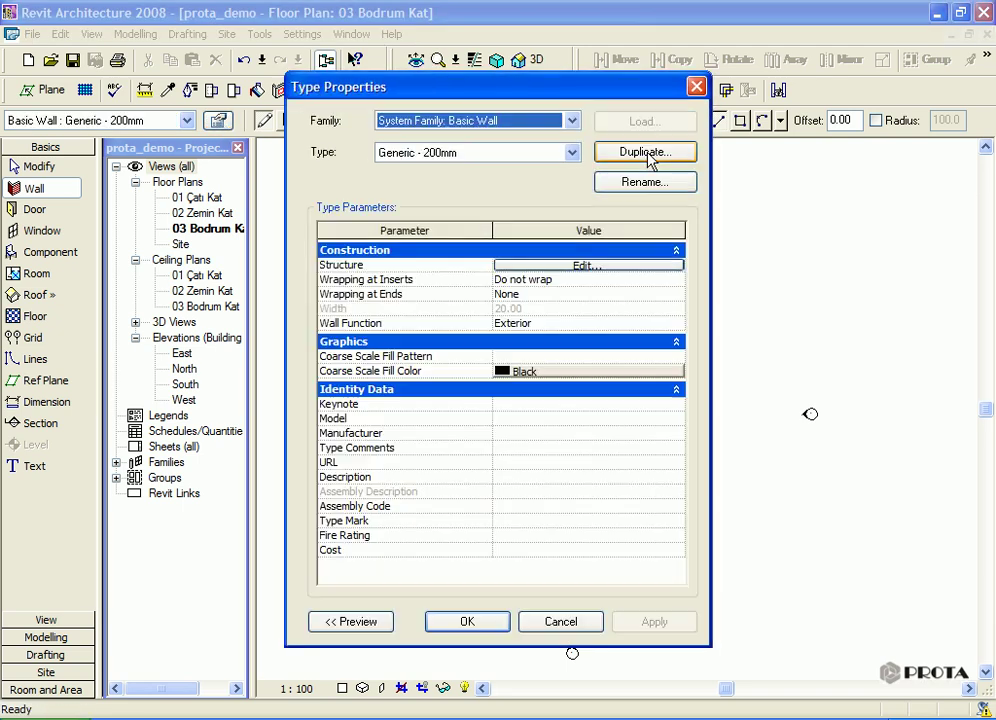
pyautogui.click(645, 152)
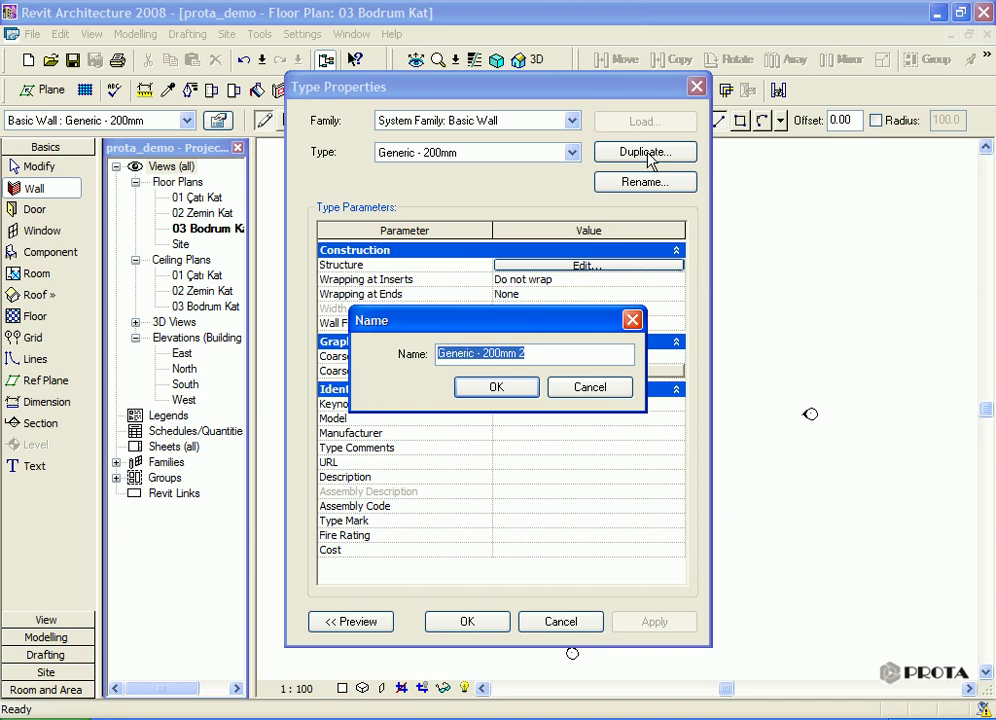
pyautogui.write('Dış')
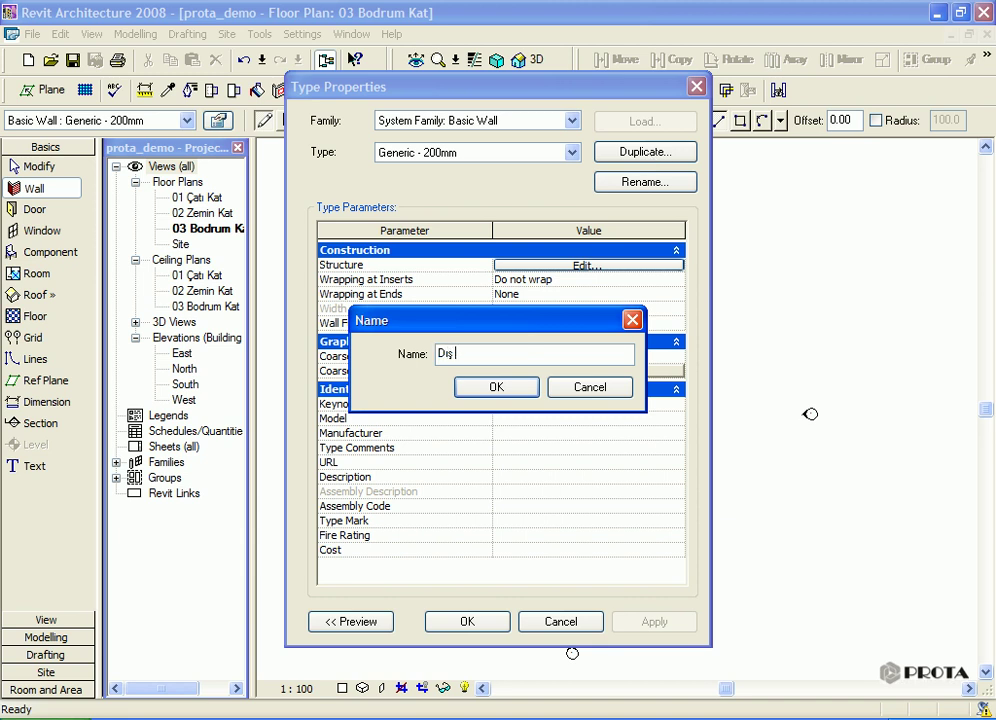
pyautogui.write(' Duvar')
pyautogui.click(514, 393)
# Step: Set the Dış Duvar structure layer thickness to 45 and apply the type
pyautogui.click(356, 622)
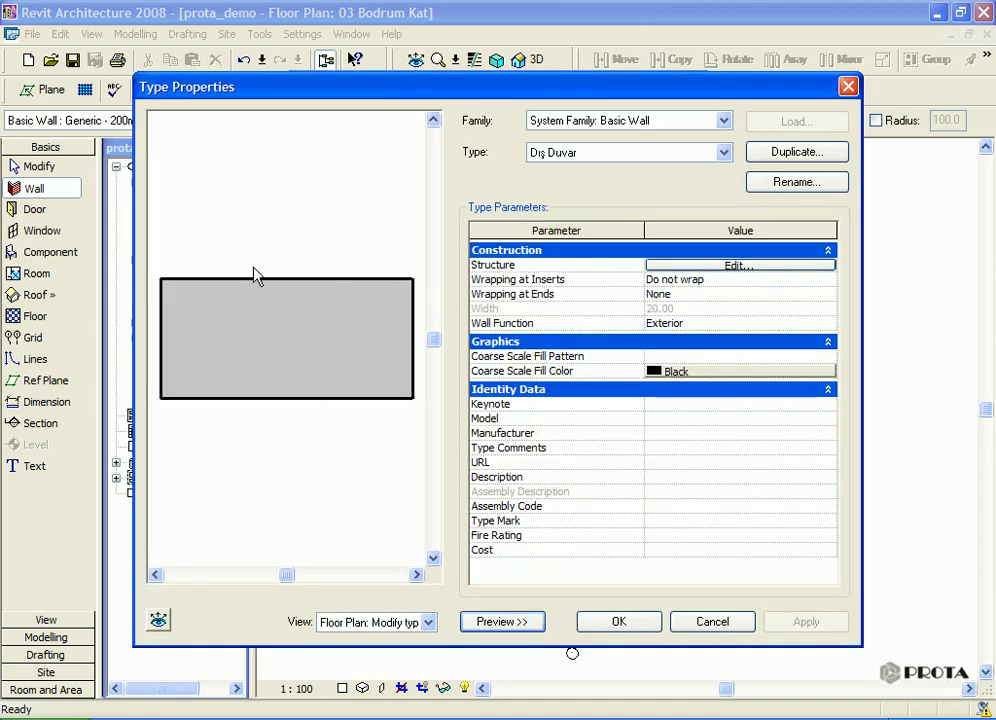
pyautogui.click(673, 266)
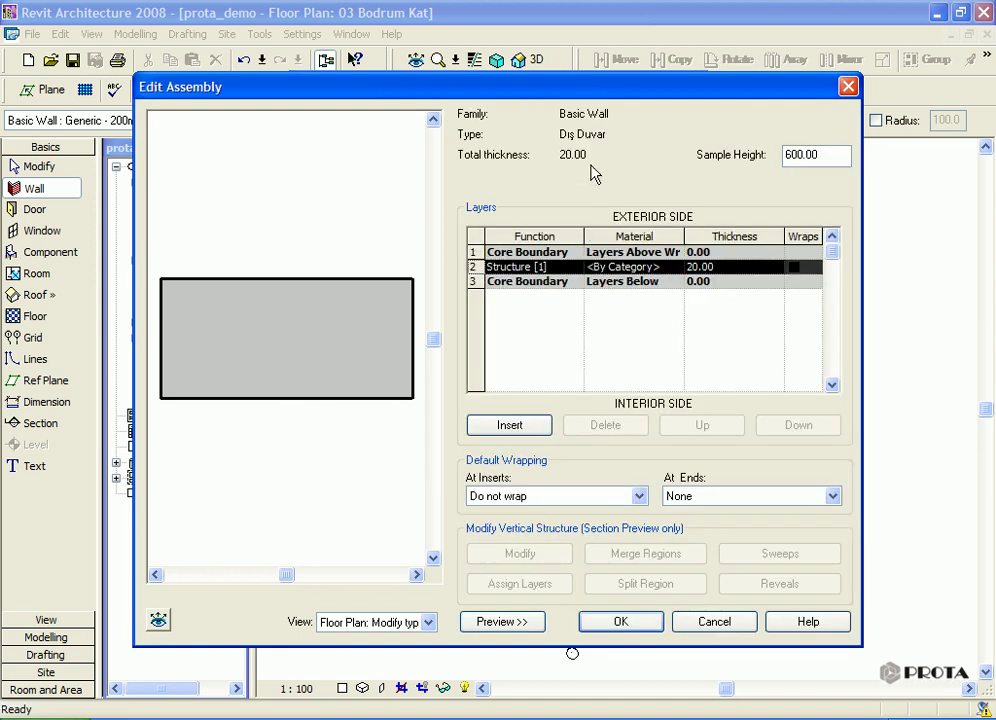
pyautogui.click(722, 267)
pyautogui.write('45')
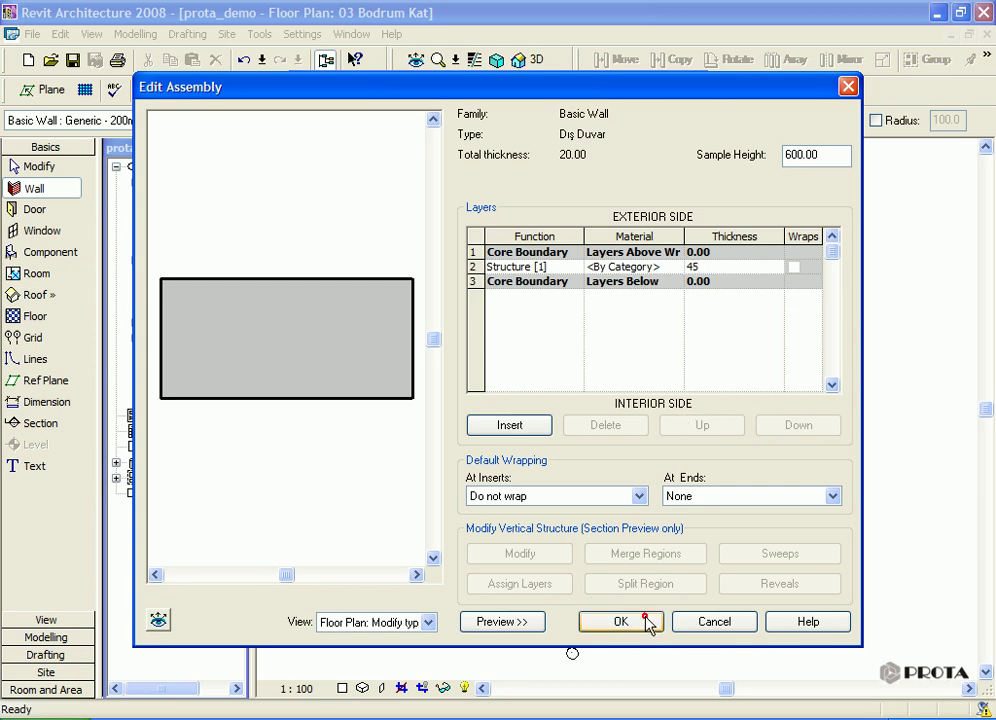
pyautogui.click(648, 622)
pyautogui.click(620, 623)
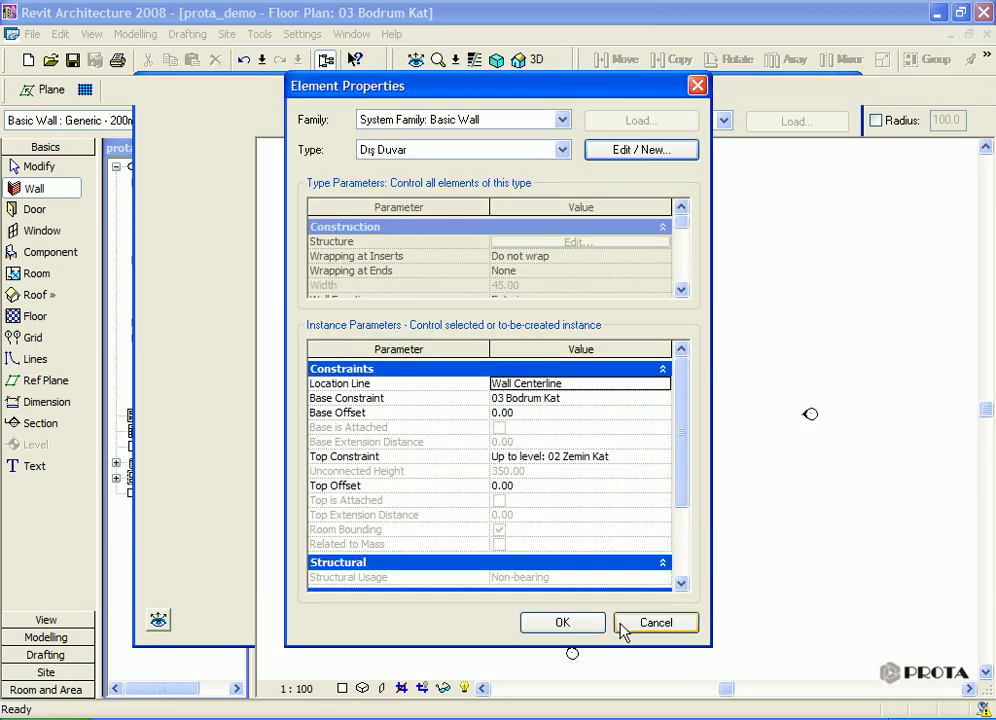
pyautogui.click(572, 622)
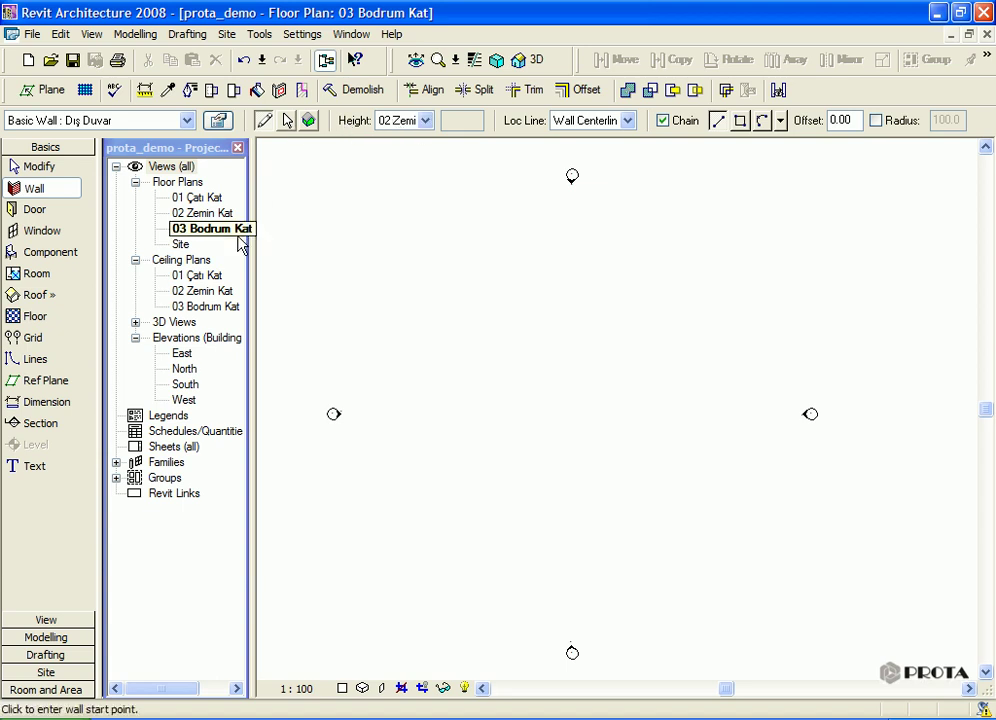
# Step: Set wall height to 01 Çatı Kat and keep Wall Centerline as the location line
pyautogui.click(425, 120)
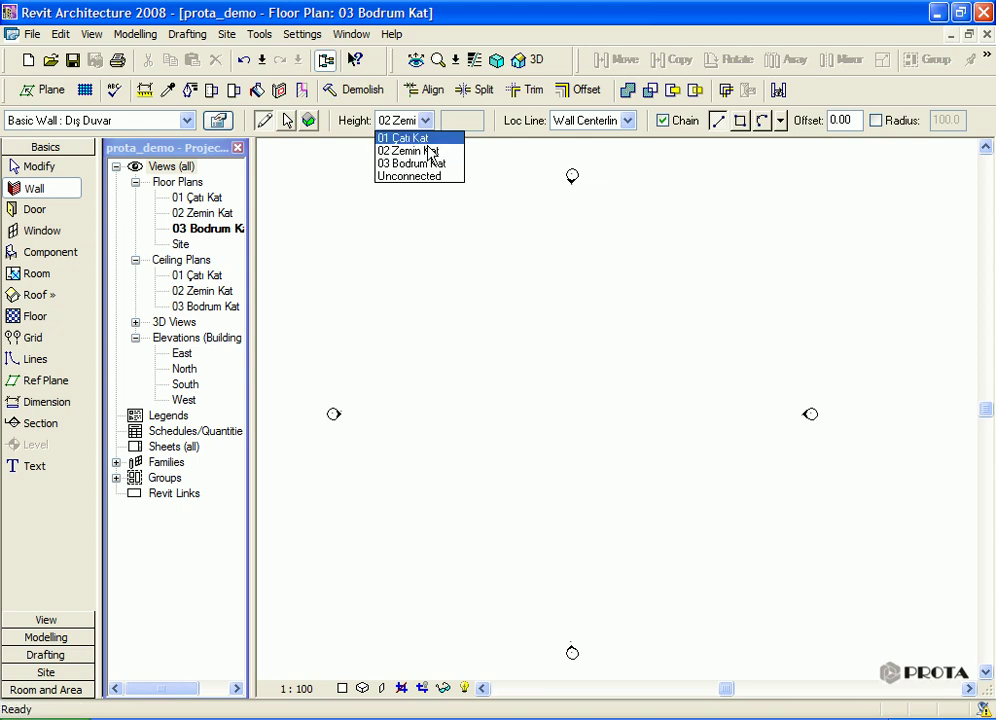
pyautogui.click(430, 138)
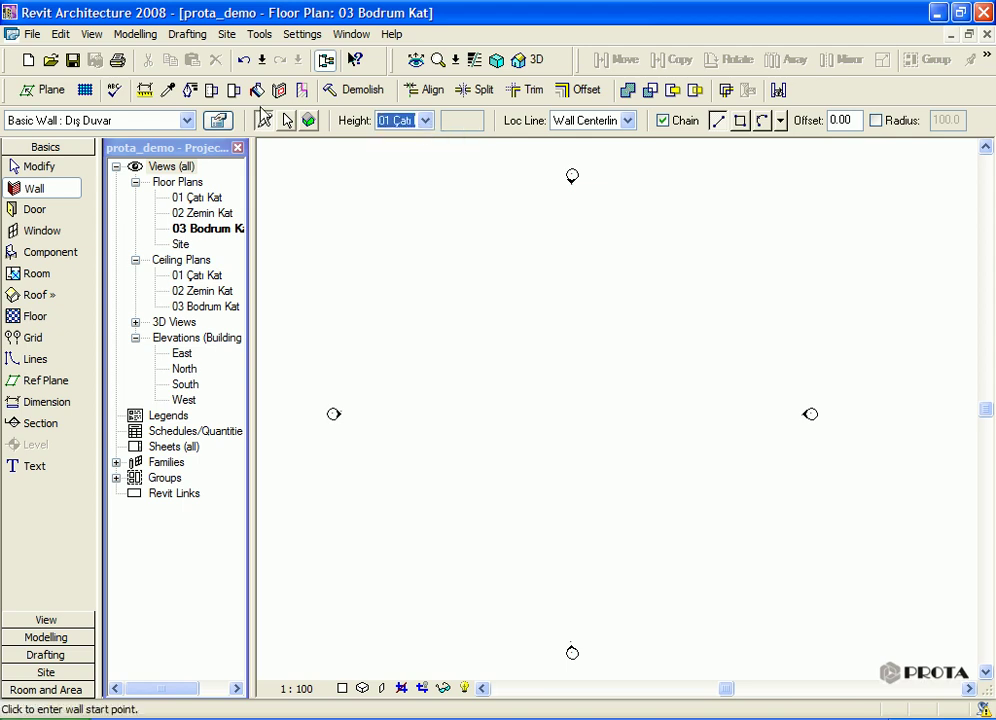
pyautogui.click(628, 121)
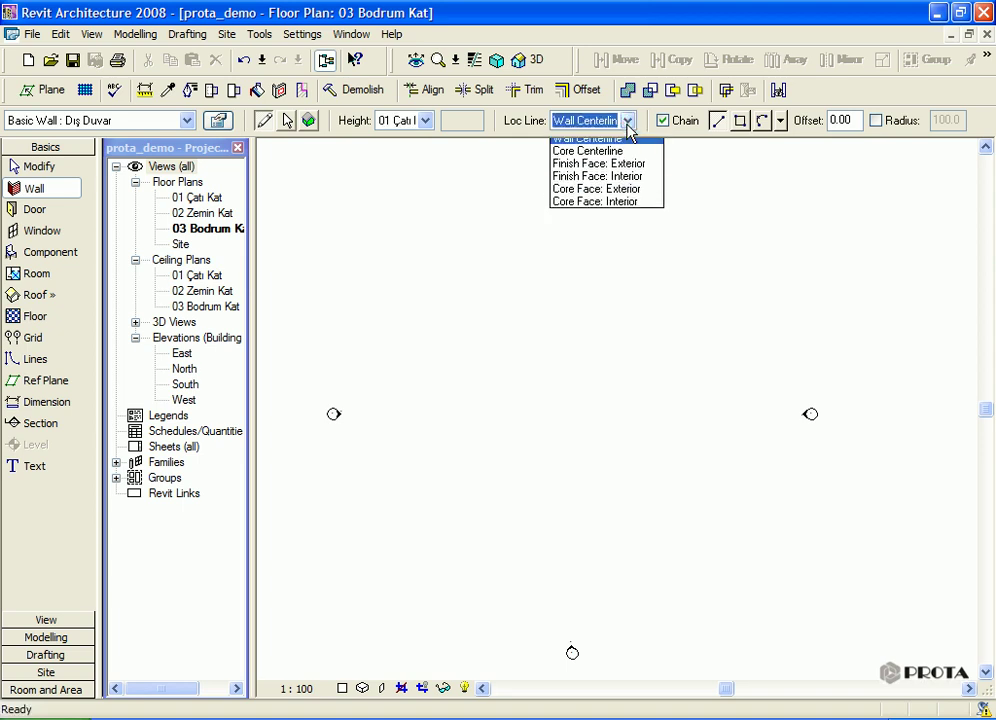
pyautogui.click(628, 133)
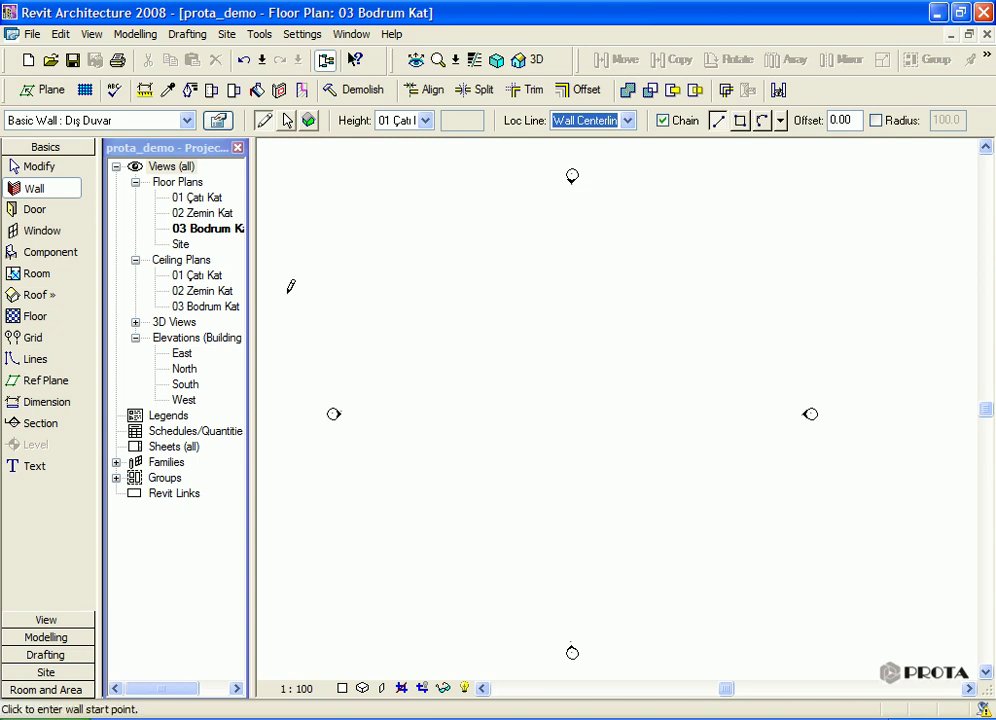
# Step: Draw a 715-long vertical wall chained to a 2250-long horizontal wall
pyautogui.click(430, 405)
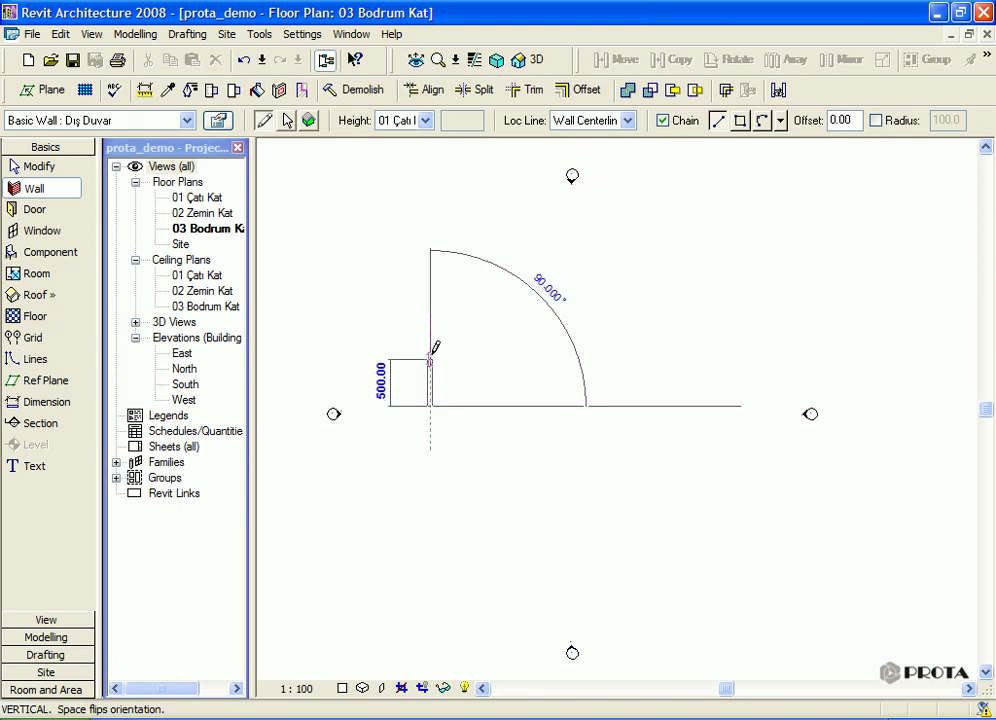
pyautogui.scroll(3, 432, 337)
pyautogui.scroll(2, 432, 335)
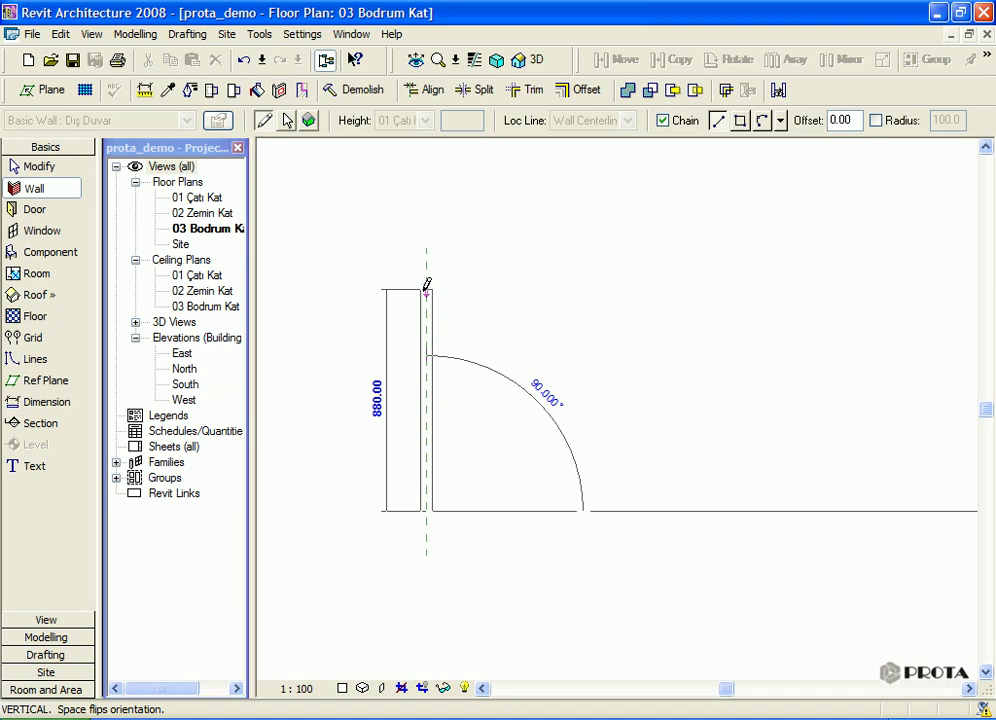
pyautogui.write('71')
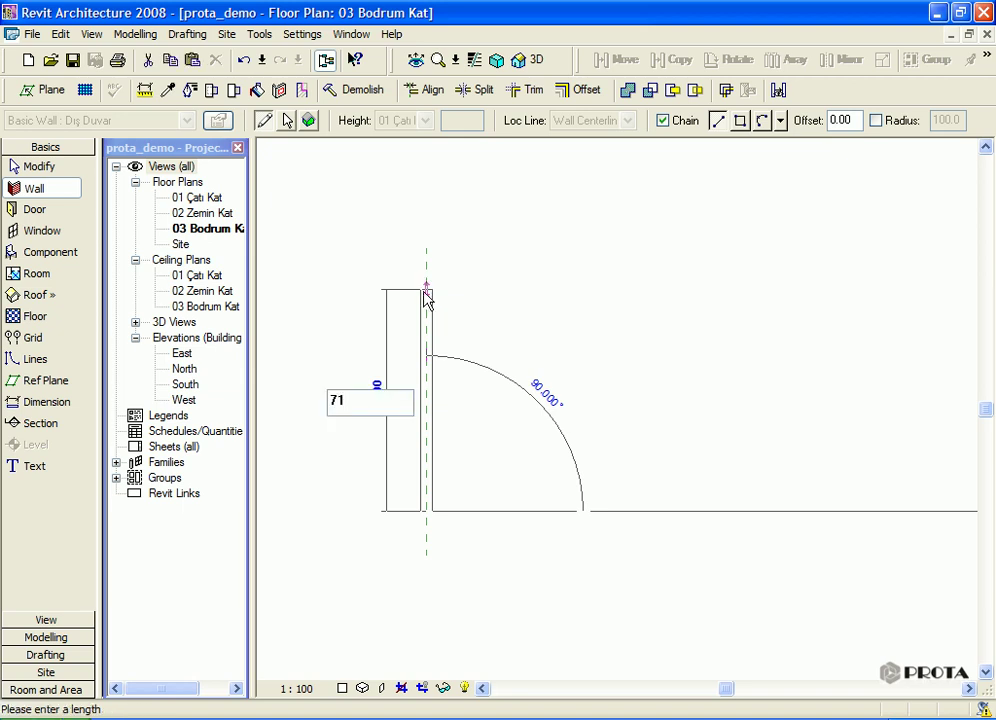
pyautogui.write('5')
pyautogui.press('Return')
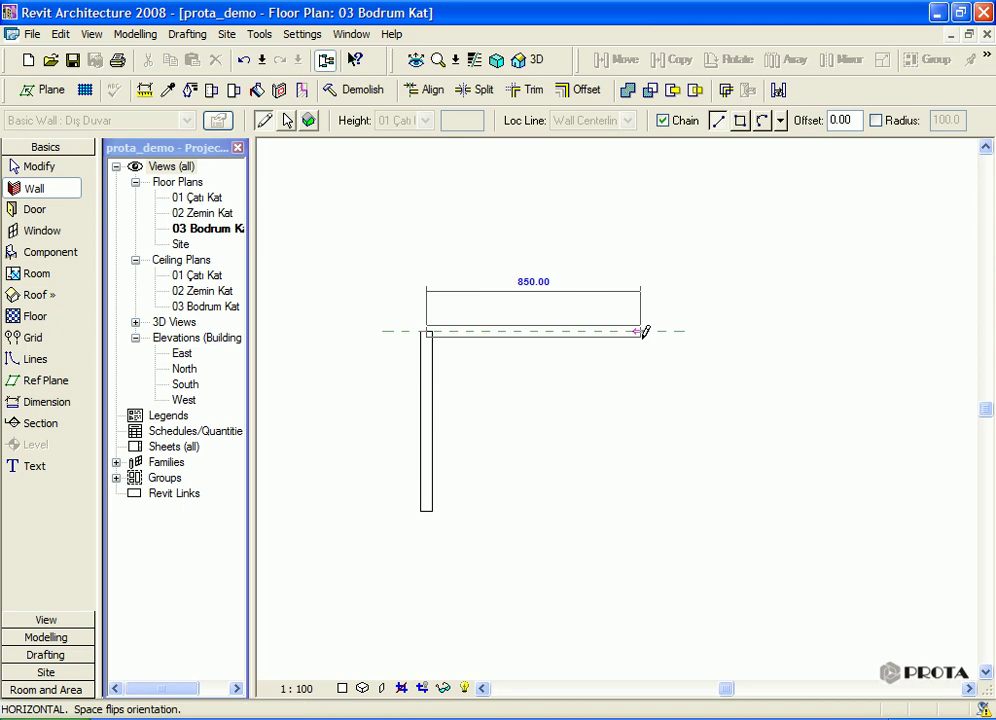
pyautogui.write('2250')
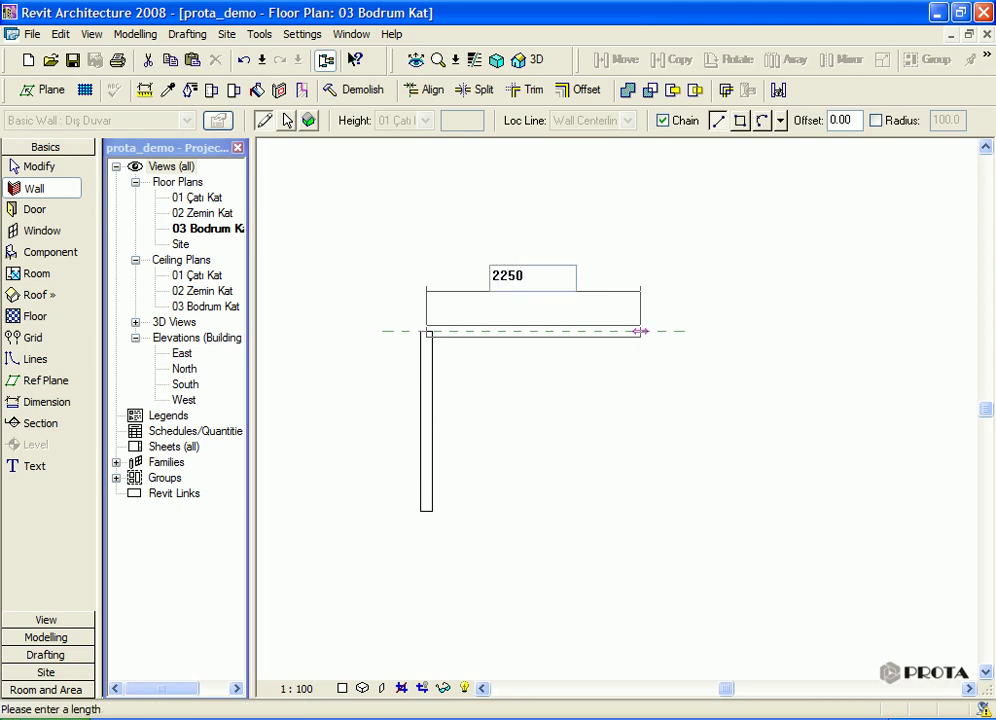
pyautogui.press('Return')
# Step: Finish the U shape with a 915-long right wall, then stop drawing
pyautogui.scroll(-1, 690, 465)
pyautogui.scroll(-1, 694, 470)
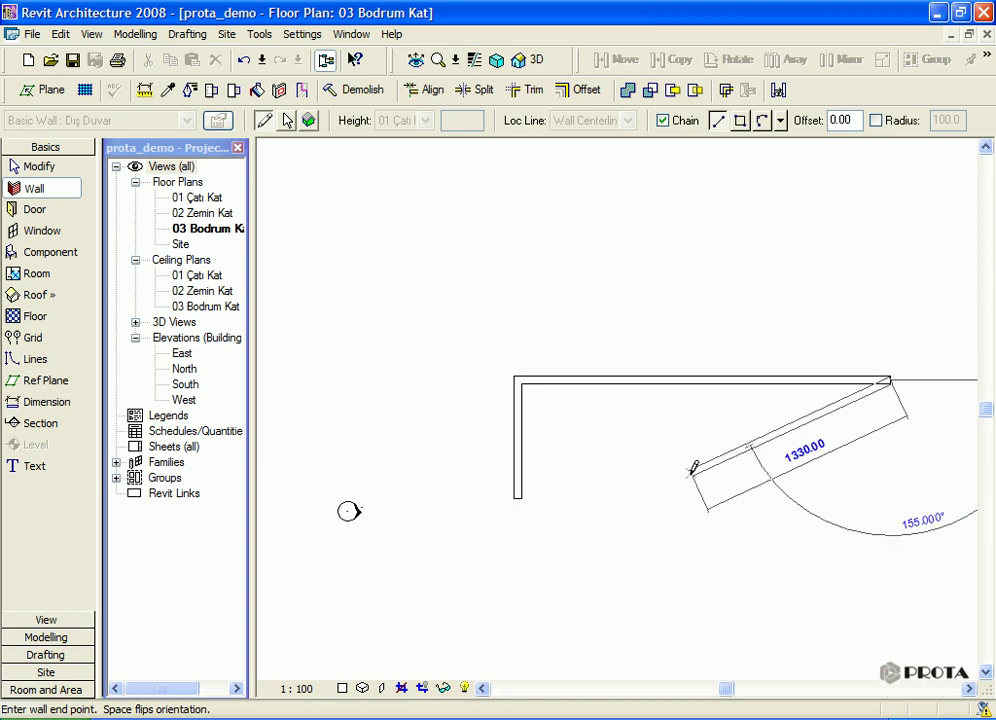
pyautogui.moveTo(696, 467); pyautogui.dragTo(576, 396, button='middle')
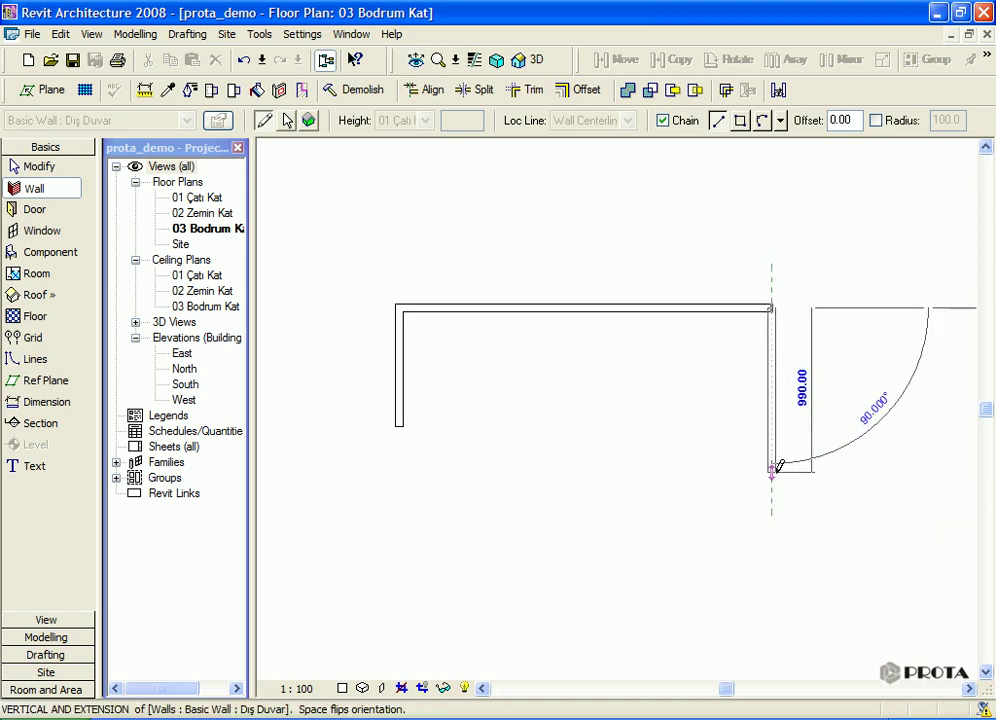
pyautogui.write('915')
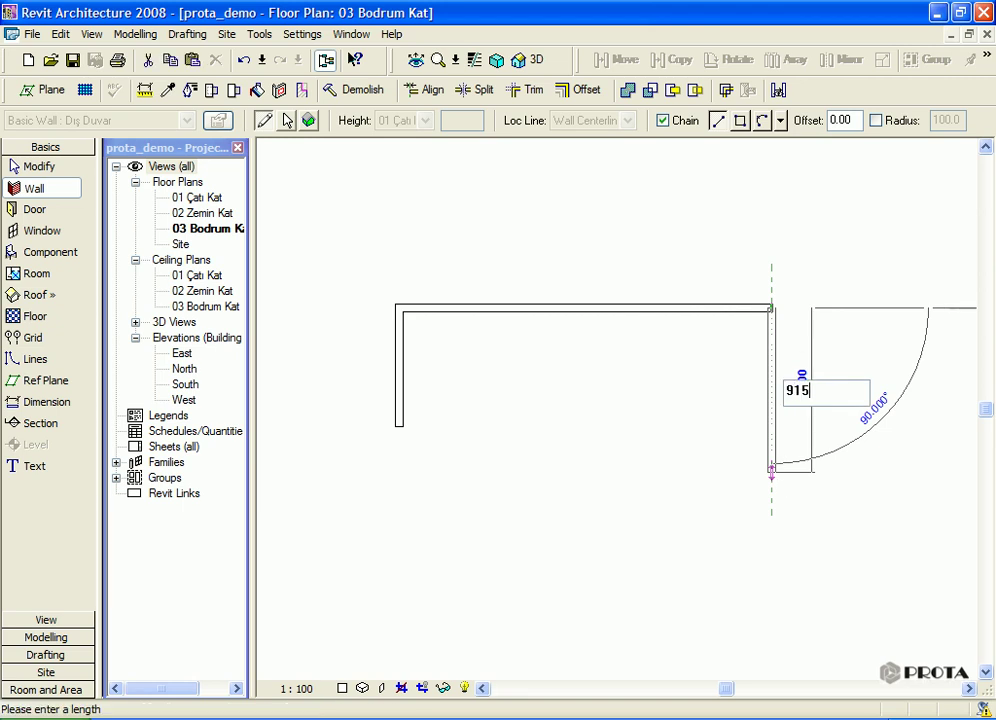
pyautogui.press('Return')
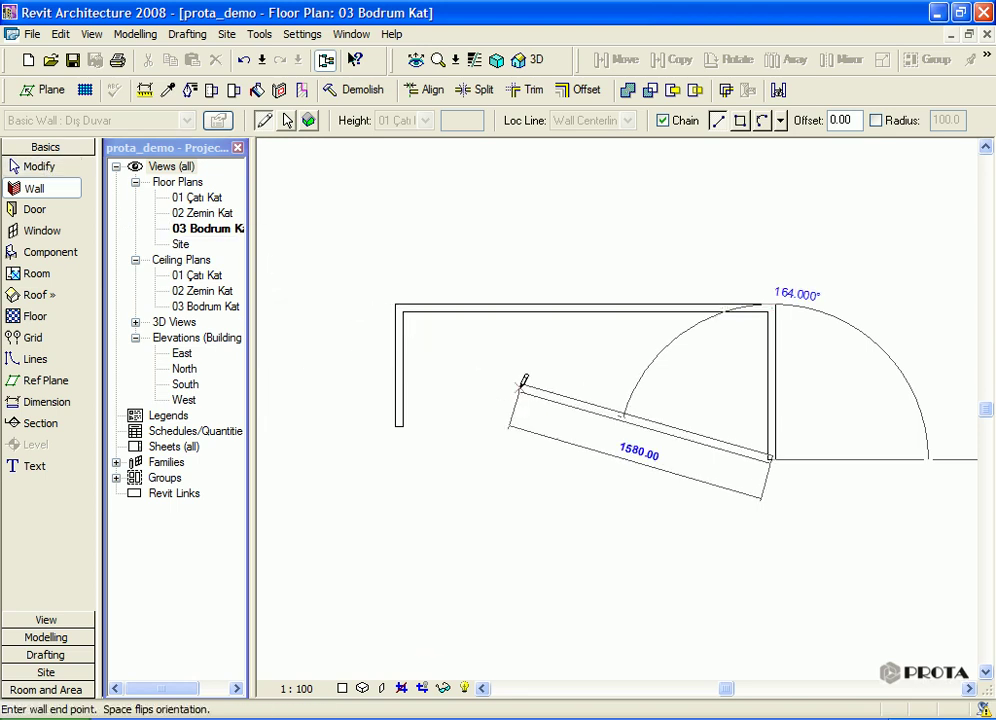
pyautogui.rightClick(521, 390)
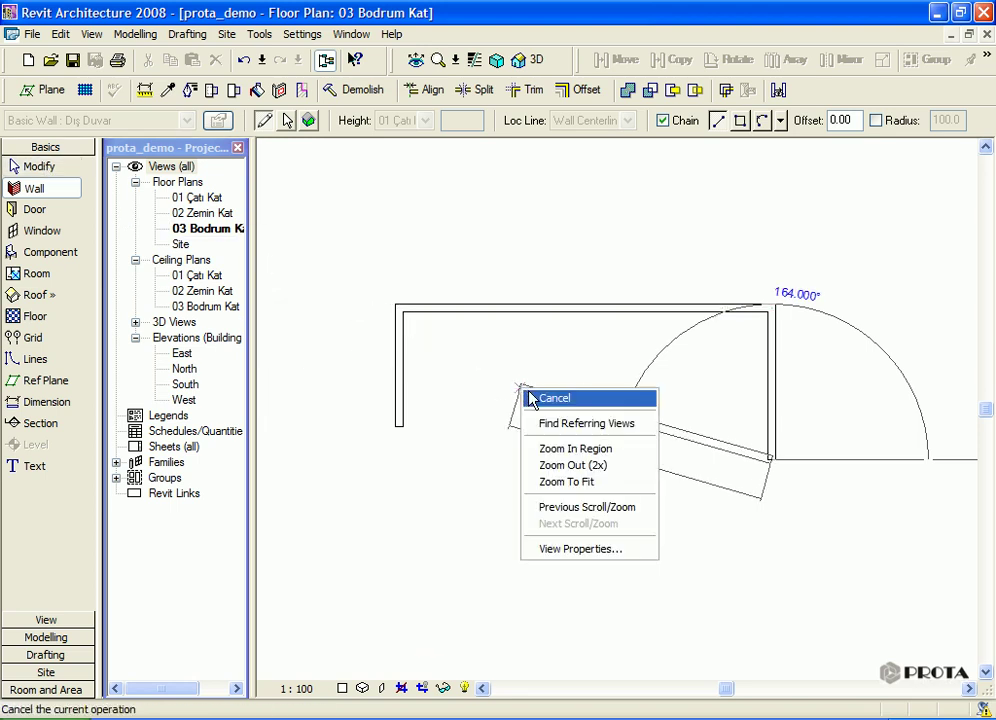
pyautogui.click(530, 395)
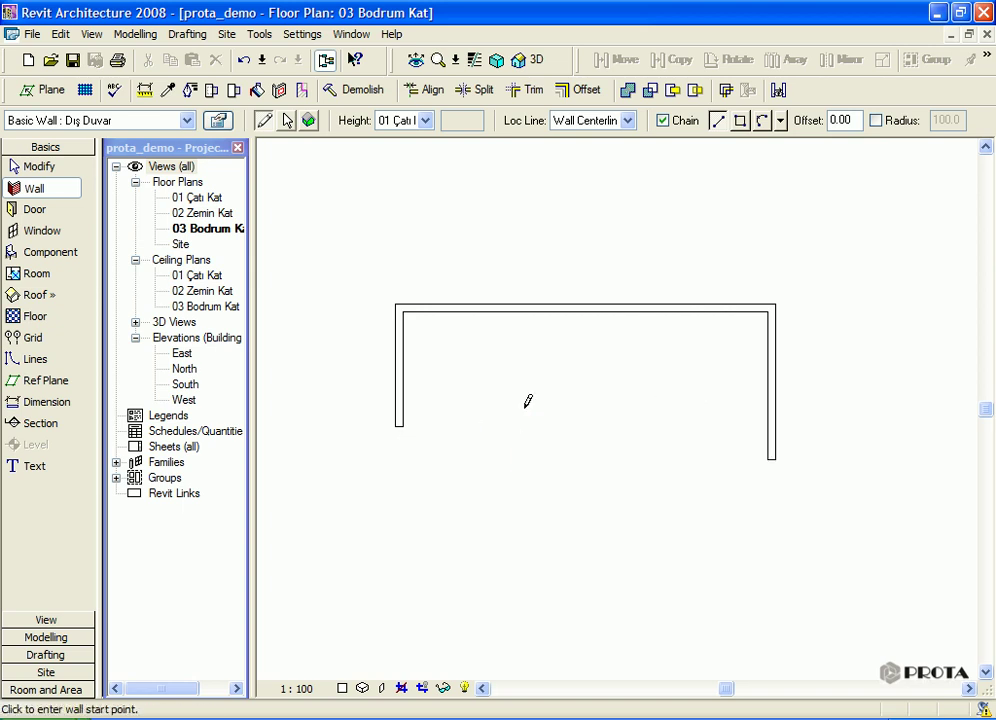
# Step: Cancel the leftover wall preview and select the Offset value for replacement
pyautogui.moveTo(528, 401); pyautogui.dragTo(468, 388, button='middle')
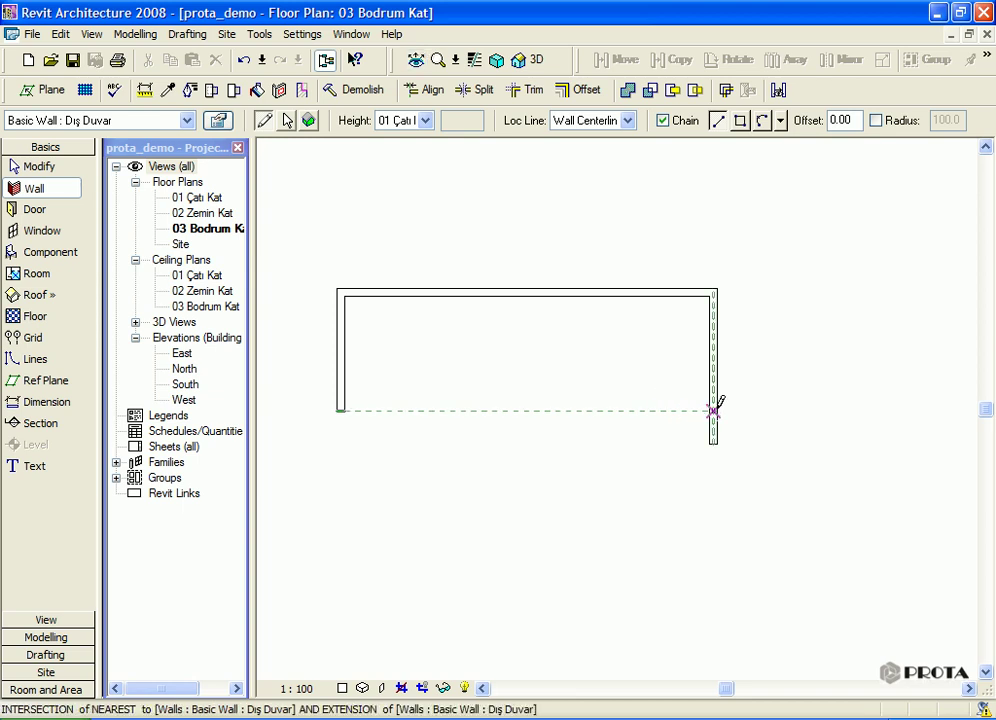
pyautogui.press('Escape')
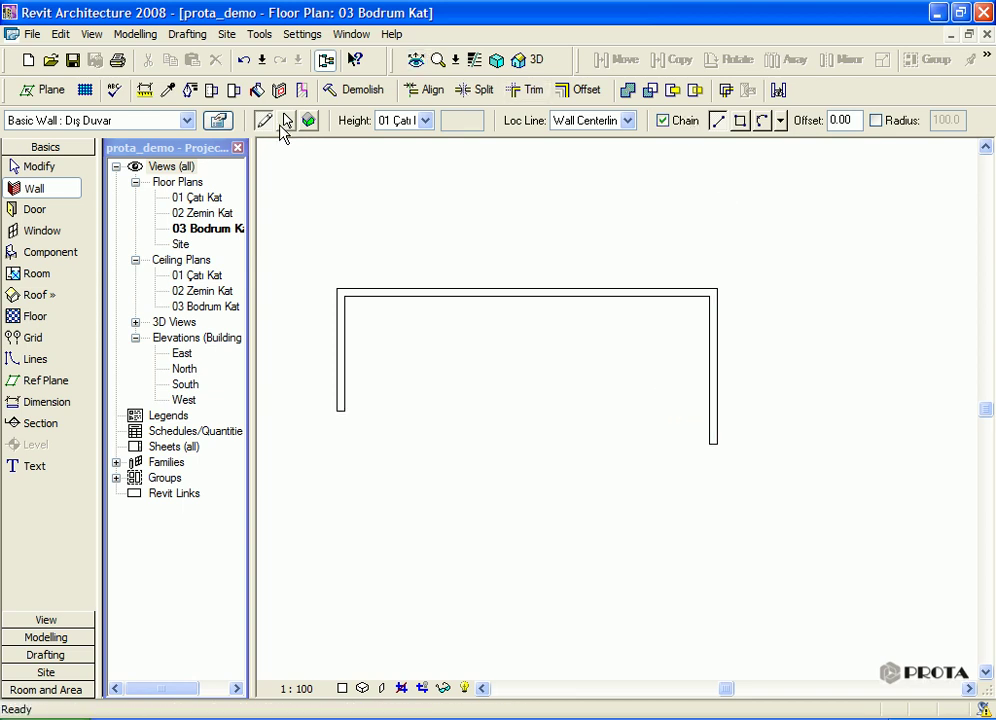
pyautogui.click(848, 120)
pyautogui.moveTo(850, 120); pyautogui.dragTo(779, 130)
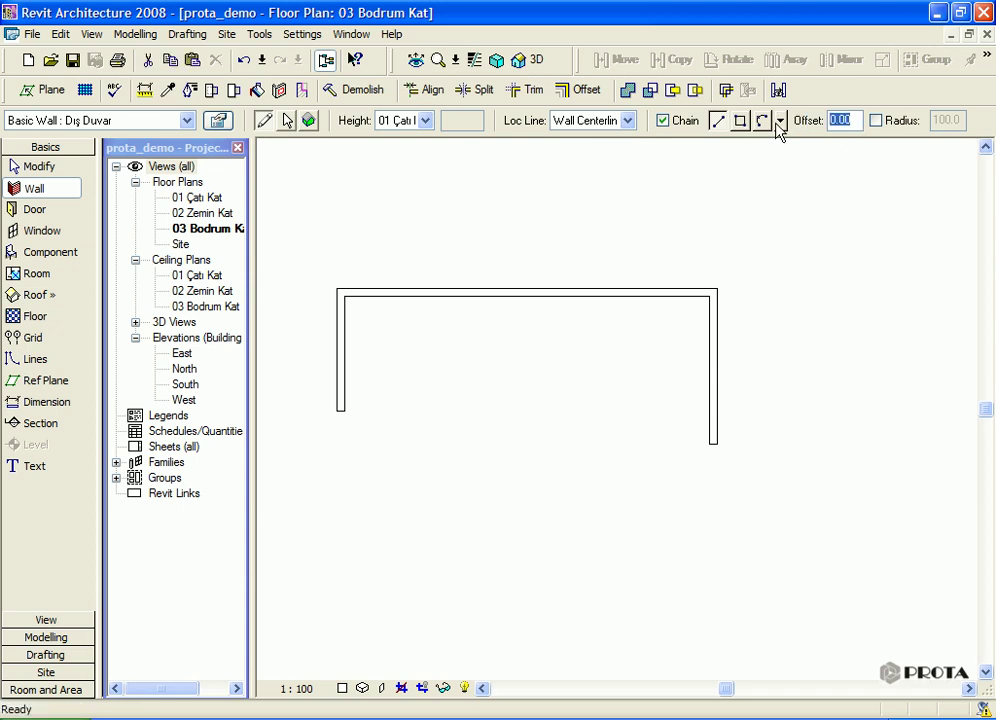
# Step: Draw a 460-long partition from the right wall with offset 1350, then stop drawing
pyautogui.write('135')
pyautogui.write('0.')
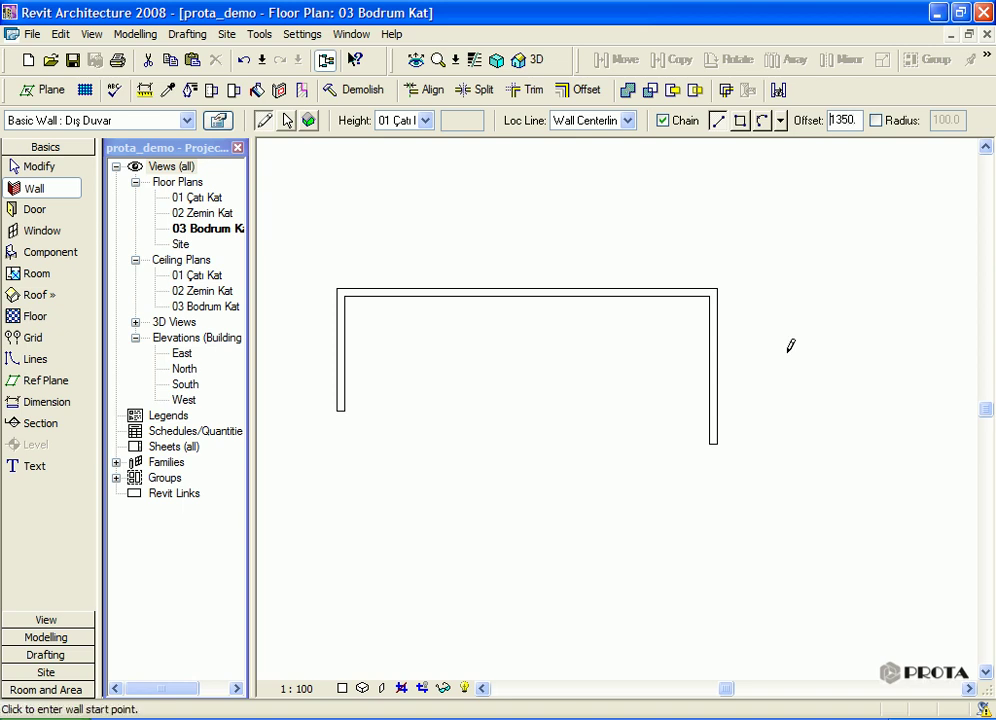
pyautogui.click(713, 441)
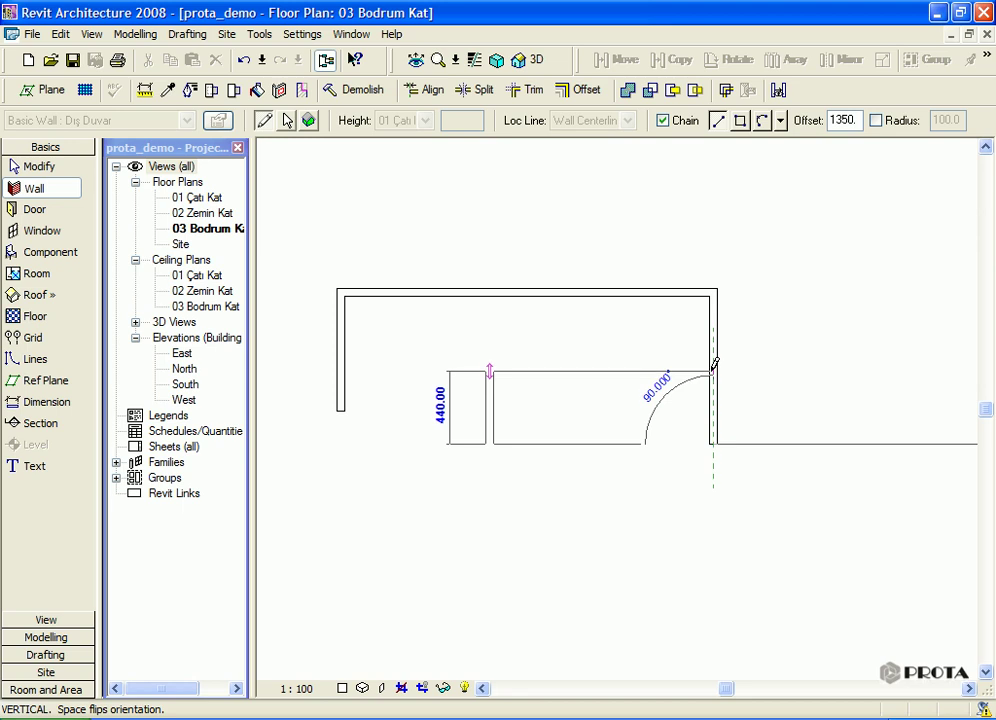
pyautogui.write('460')
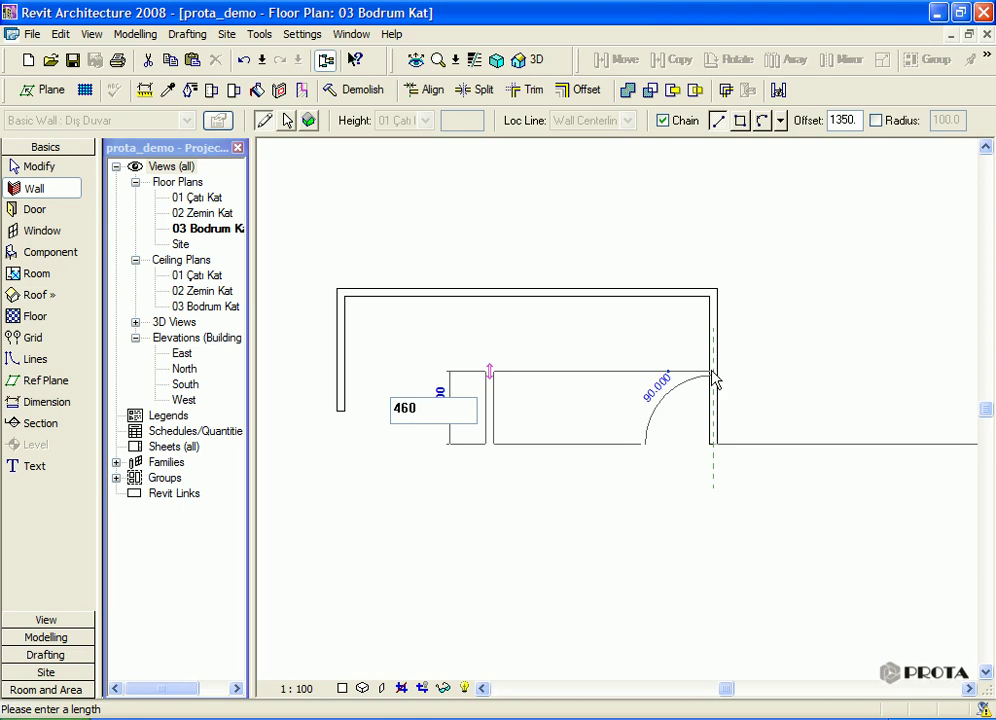
pyautogui.press('Return')
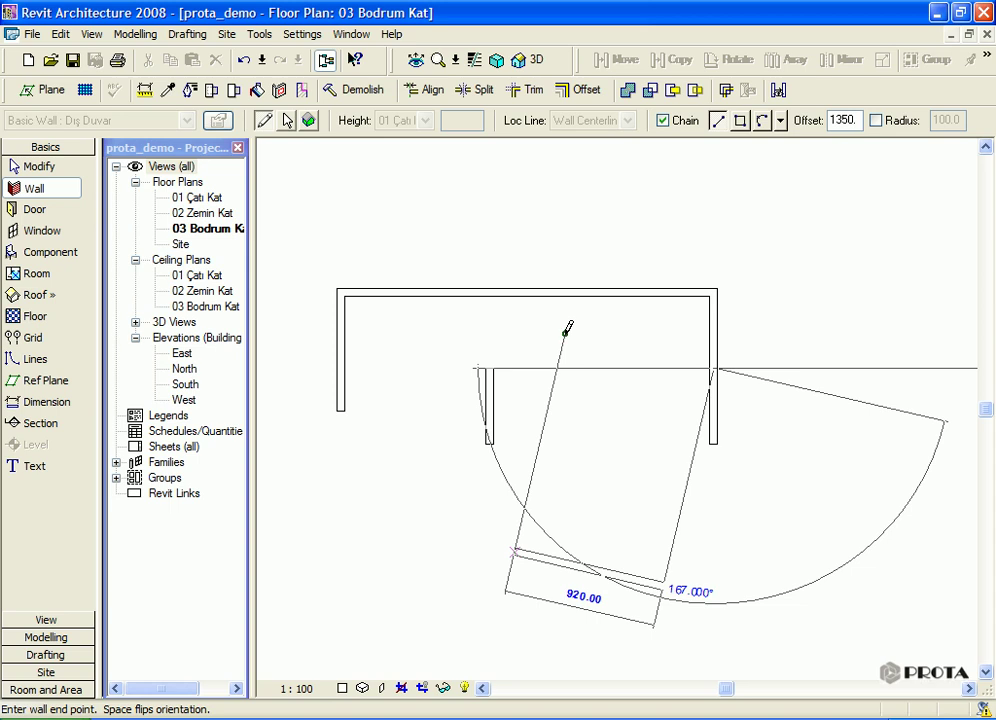
pyautogui.rightClick(565, 335)
pyautogui.click(582, 346)
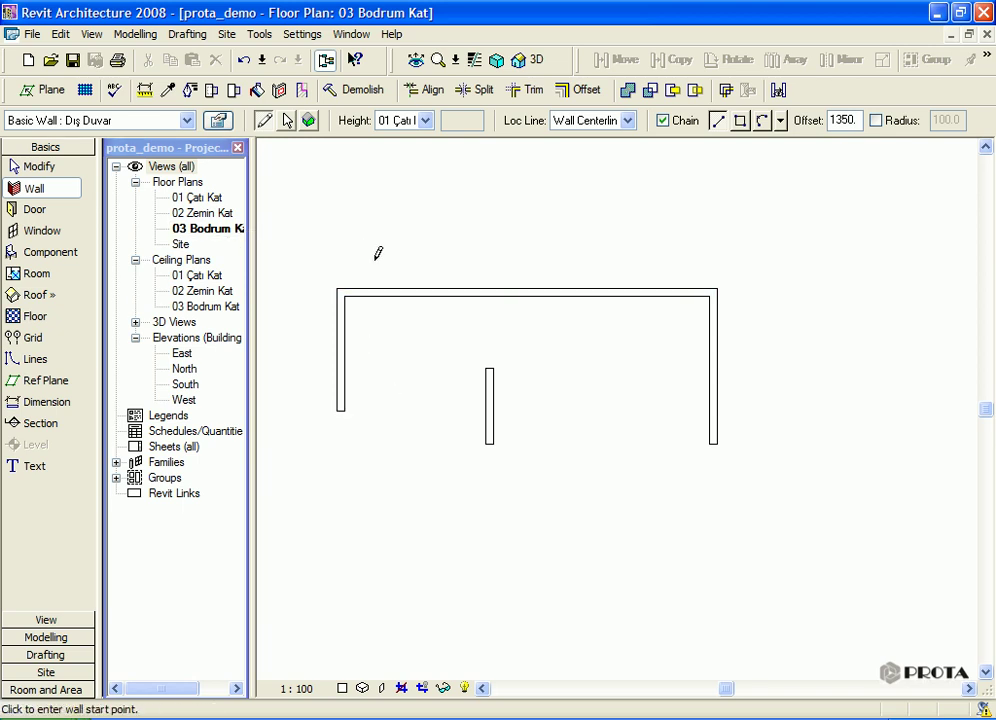
pyautogui.click(205, 215)
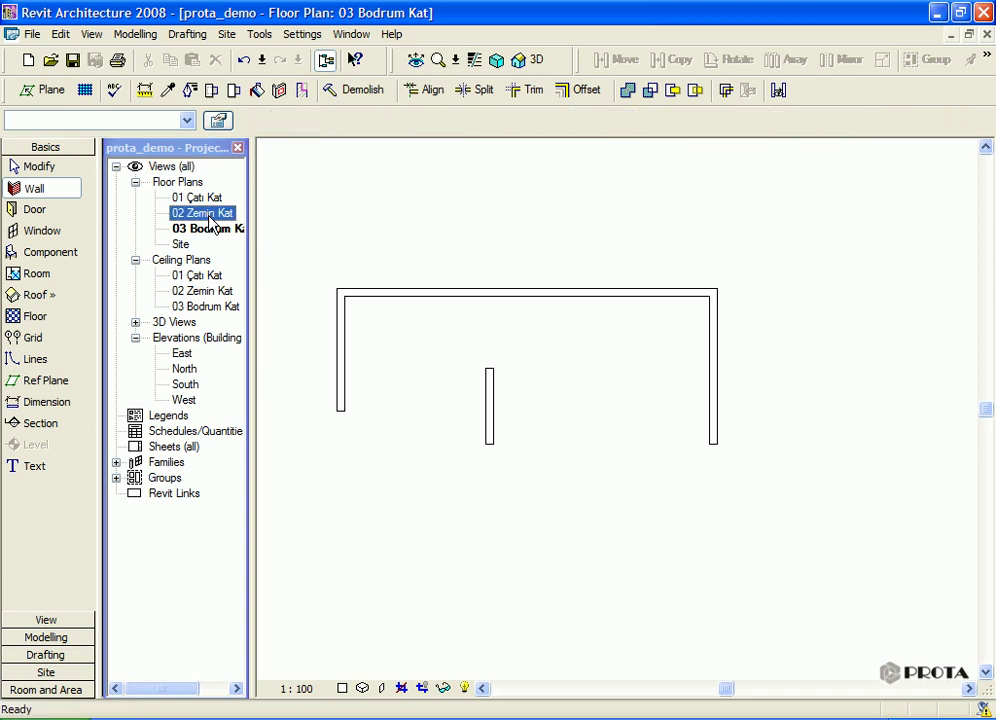
# Step: On the 02 Zemin Kat plan, start a Create Similar wall from the existing partition
pyautogui.doubleClick(205, 214)
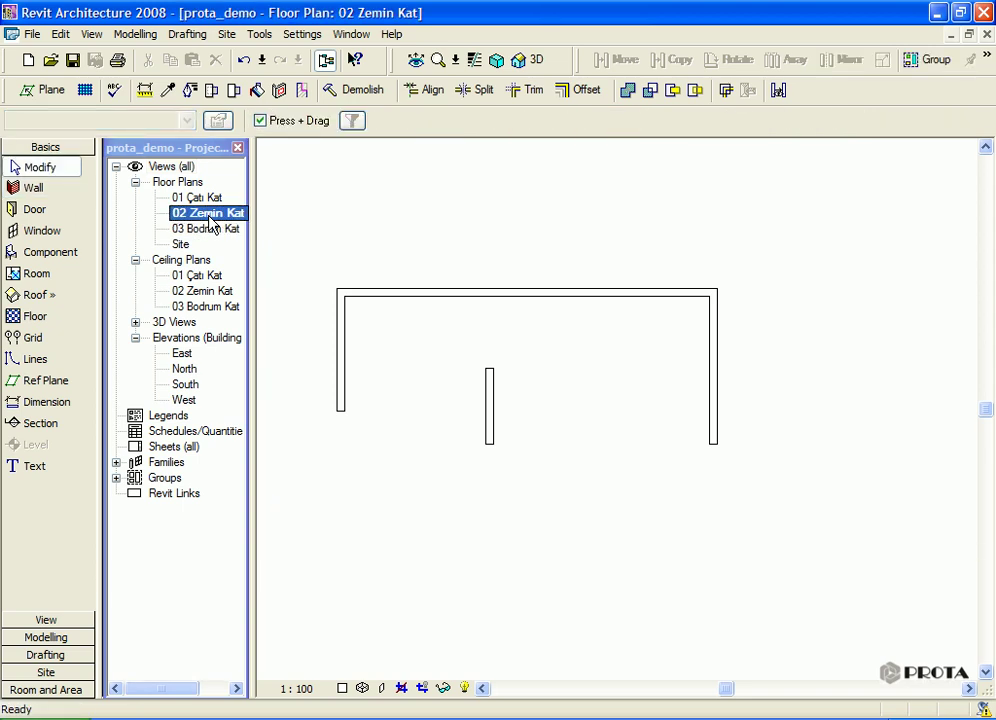
pyautogui.scroll(3, 311, 402)
pyautogui.scroll(1, 310, 402)
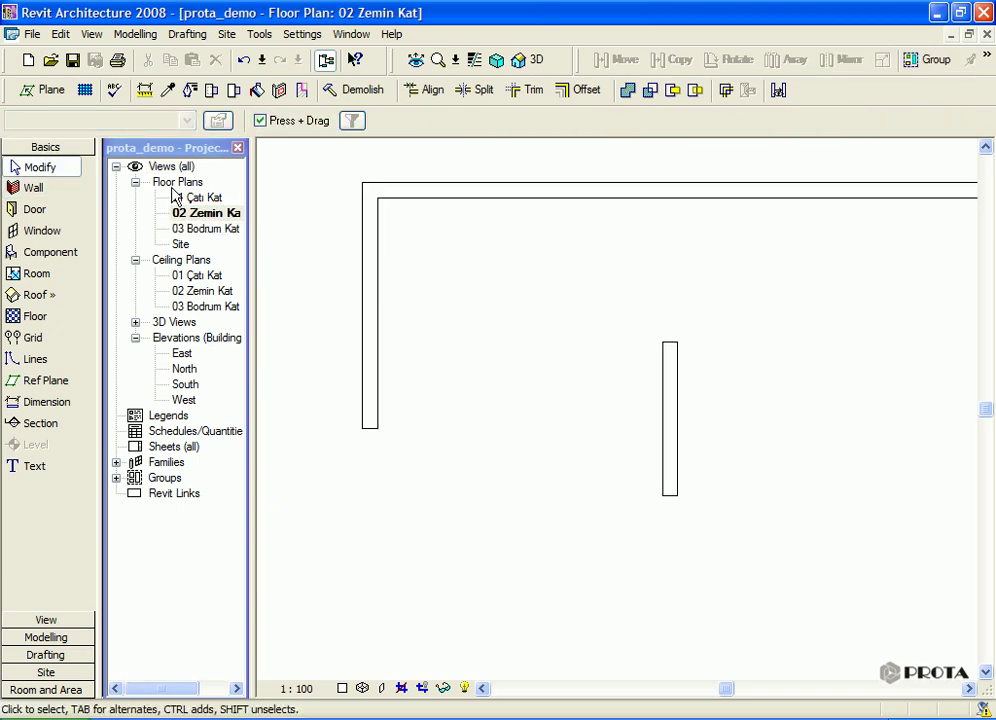
pyautogui.click(674, 416)
pyautogui.rightClick(675, 417)
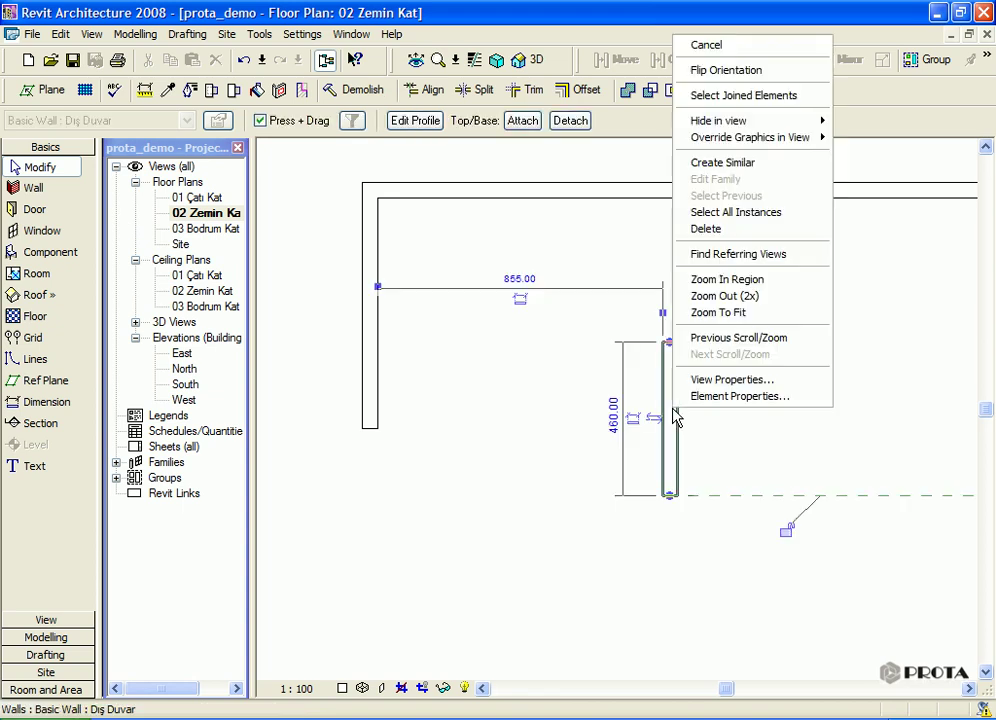
pyautogui.click(720, 165)
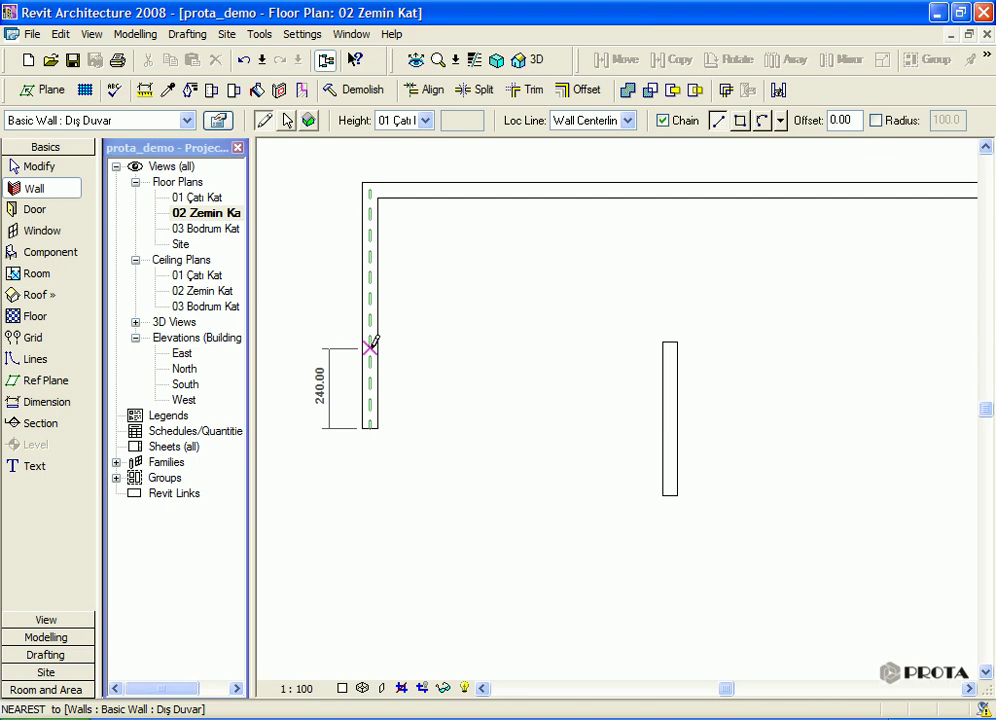
# Step: Draw 245 and 450 wall segments from the left outer wall, then view in 3D
pyautogui.write('245')
pyautogui.press('Return')
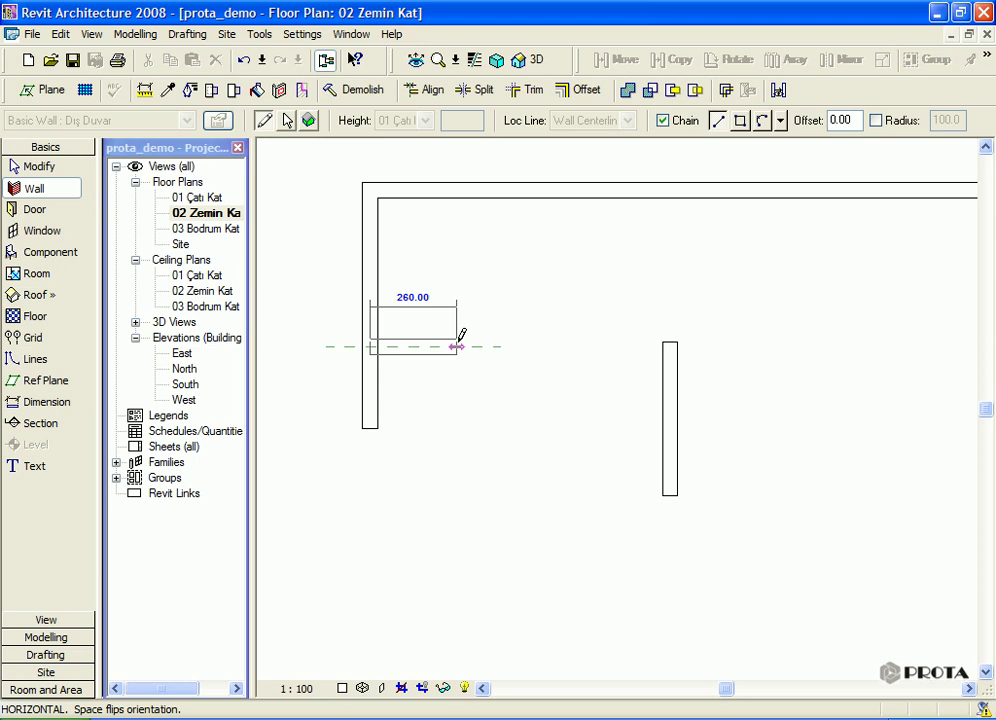
pyautogui.write('450')
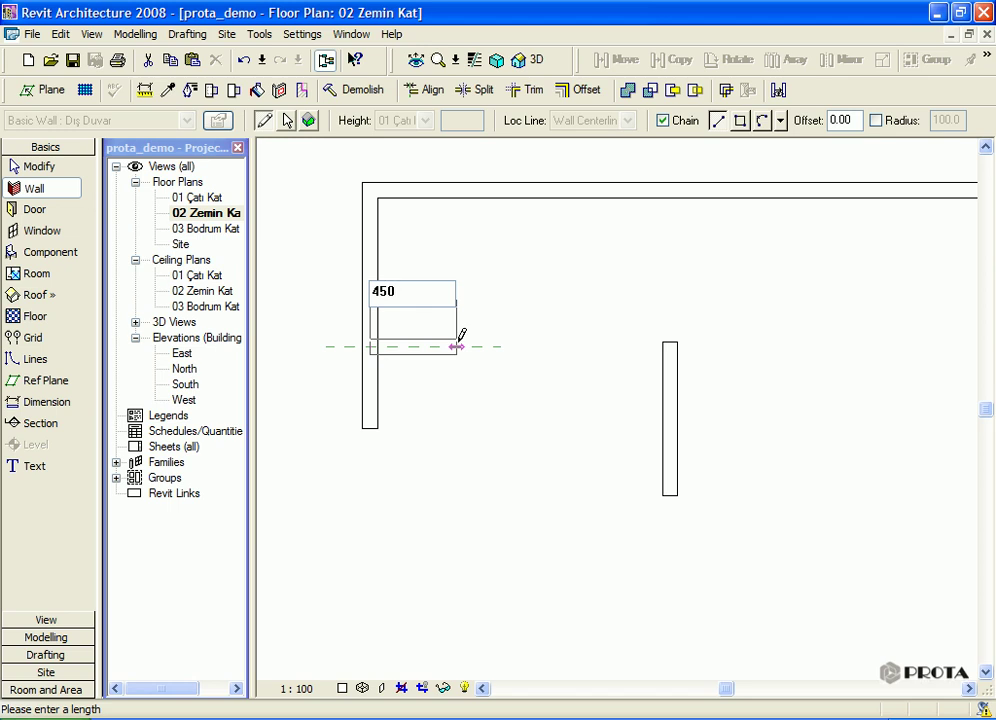
pyautogui.press('Return')
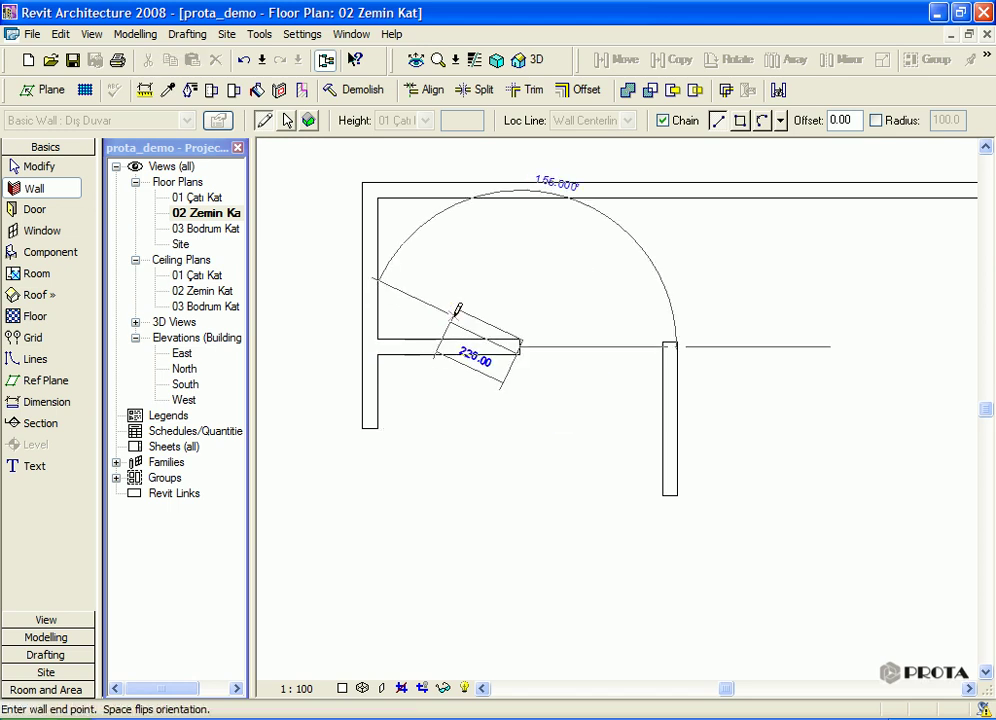
pyautogui.rightClick(457, 312)
pyautogui.click(468, 328)
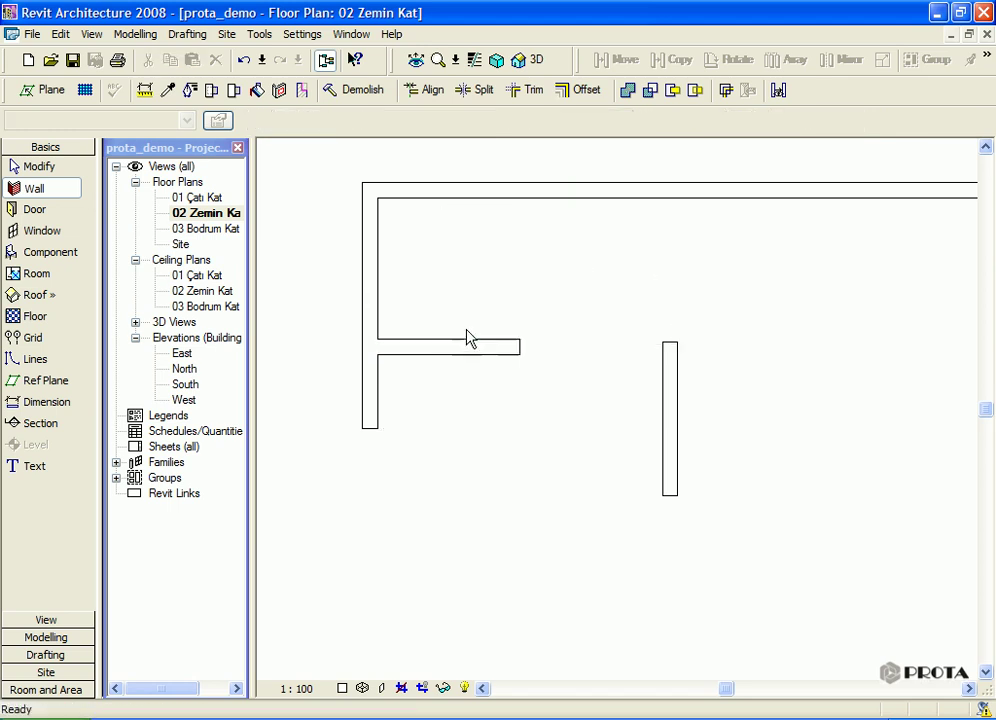
pyautogui.click(528, 62)
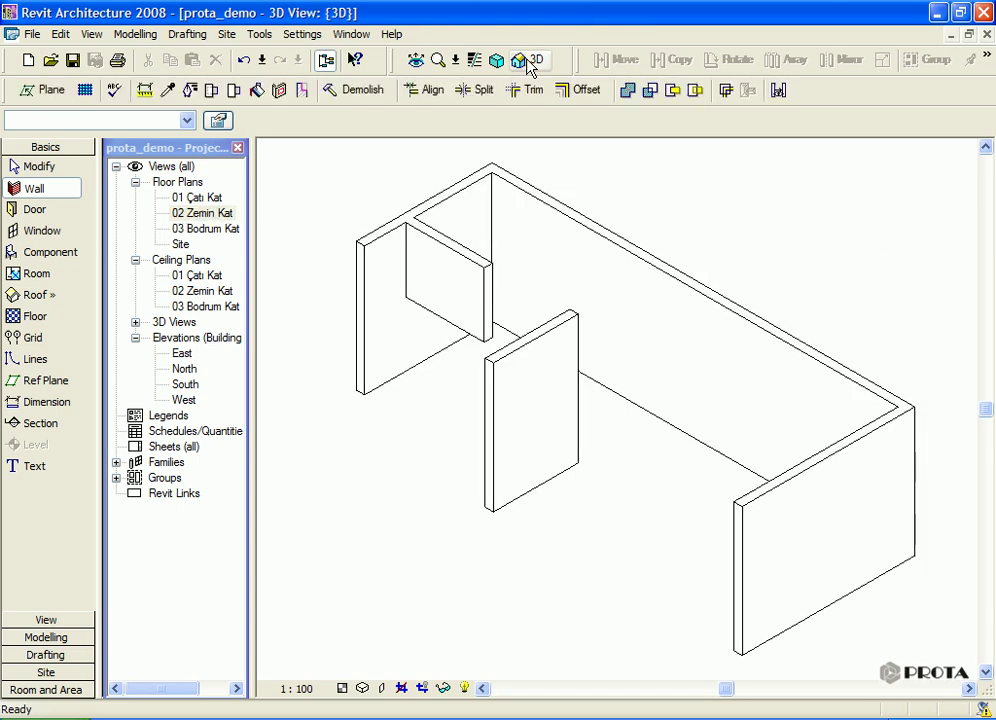